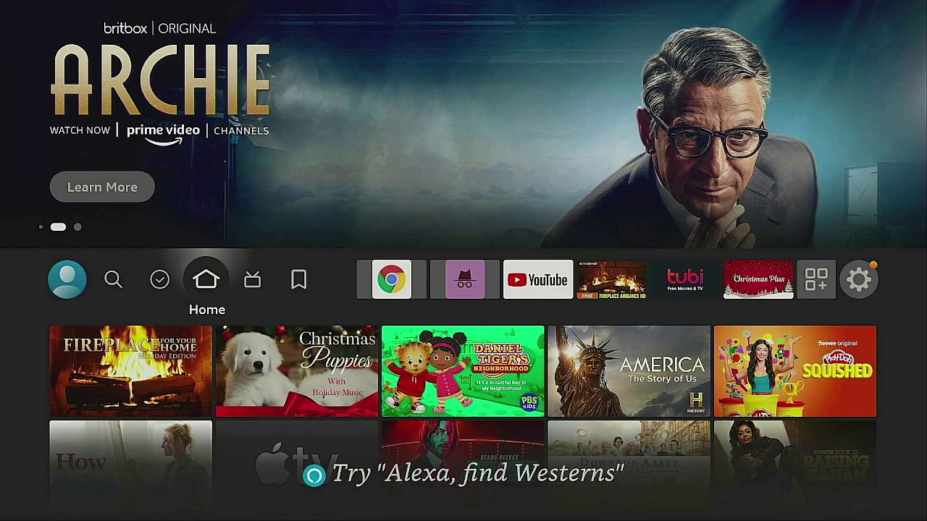
On the search page, enter 'Air' on the on-screen keyboard and pick the Airplay suggestion.
key("Left")
key("Left")
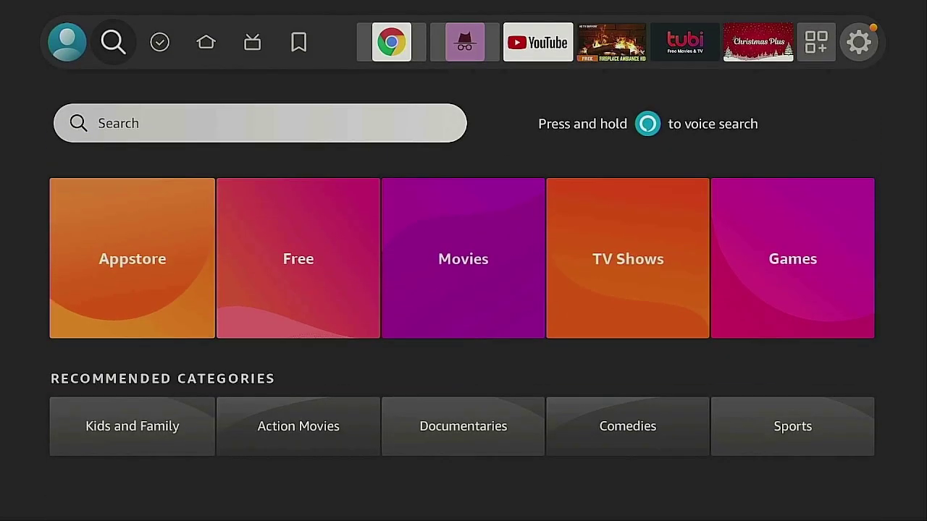
key("Return")
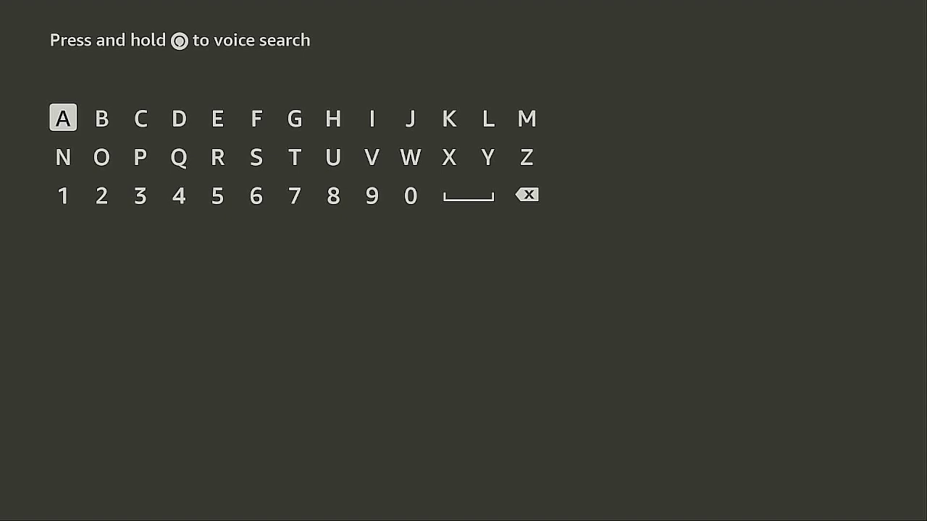
key("Return")
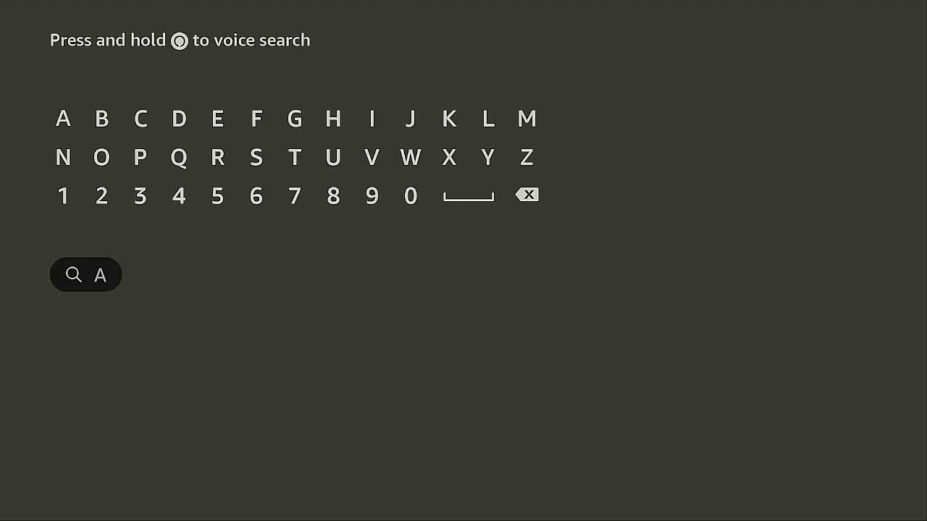
key("Right")
key("Right")
key("Right")
key("Right")
key("Right")
key("Right")
key("Right")
key("Right")
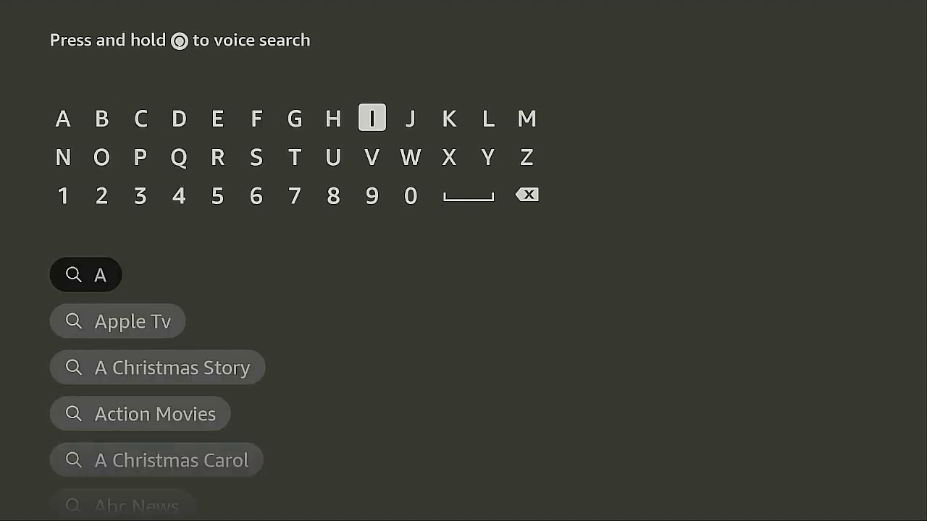
key("Return")
key("Left")
key("Left")
key("Left")
key("Left")
key("Down")
key("Return")
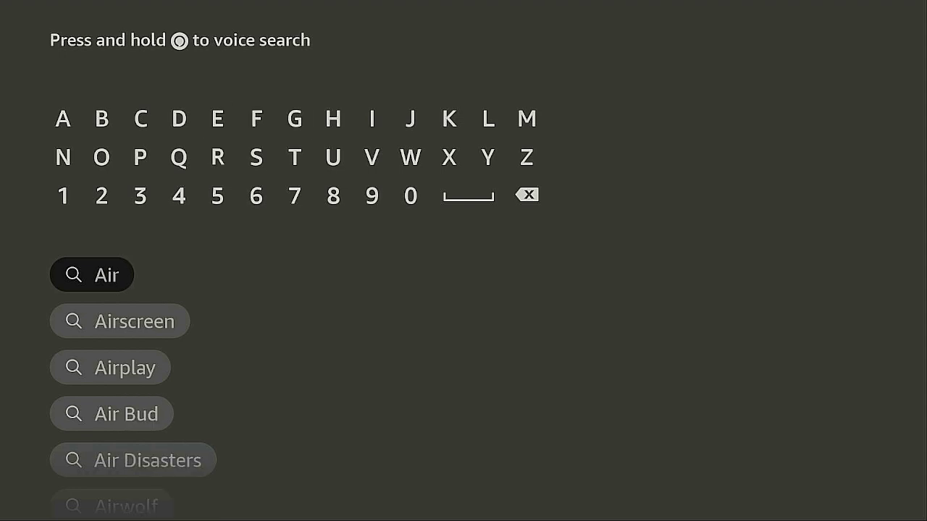
key("Down")
key("Down")
key("Down")
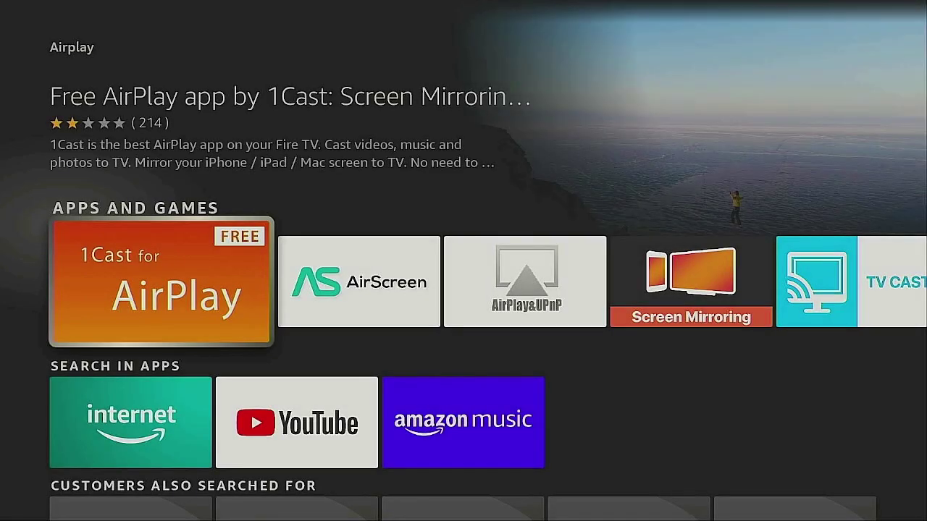
Select the AirScreen - AirPlay & Cast & Miracast & DLNA tile and download it until it shows Open.
key("Right")
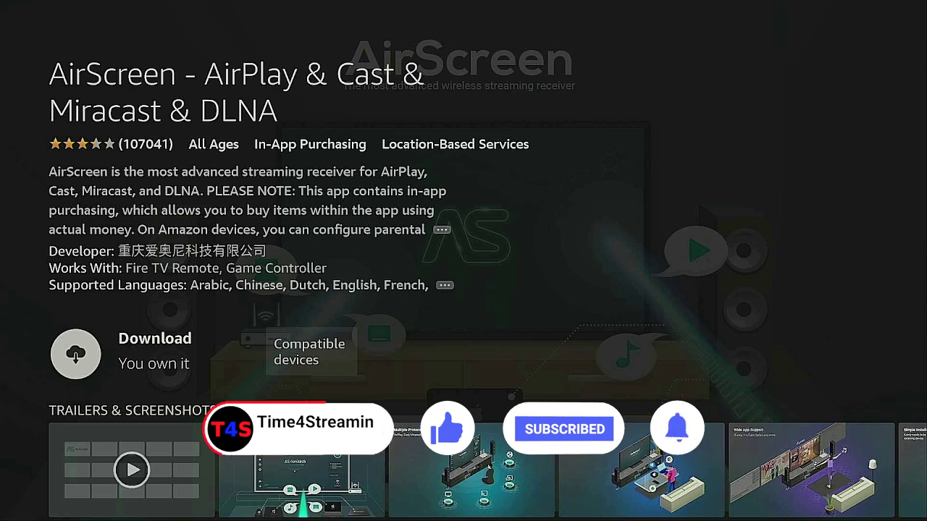
key("Return")
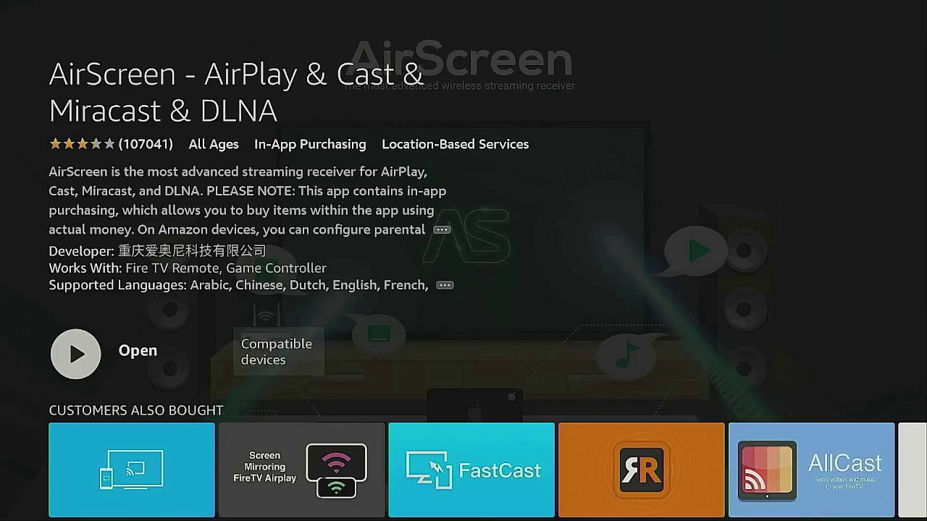
Open AirScreen, continue past the welcome, request the network name and grant location permission.
key("Return")
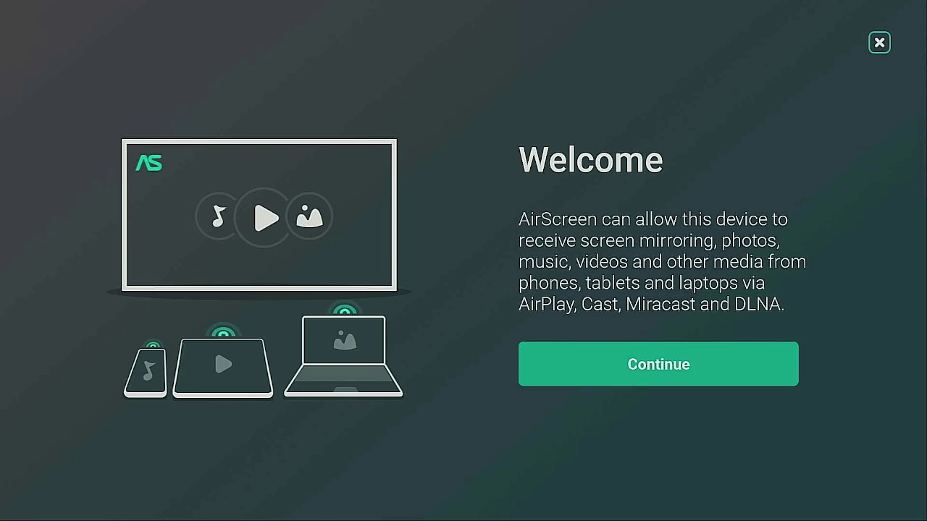
key("Return")
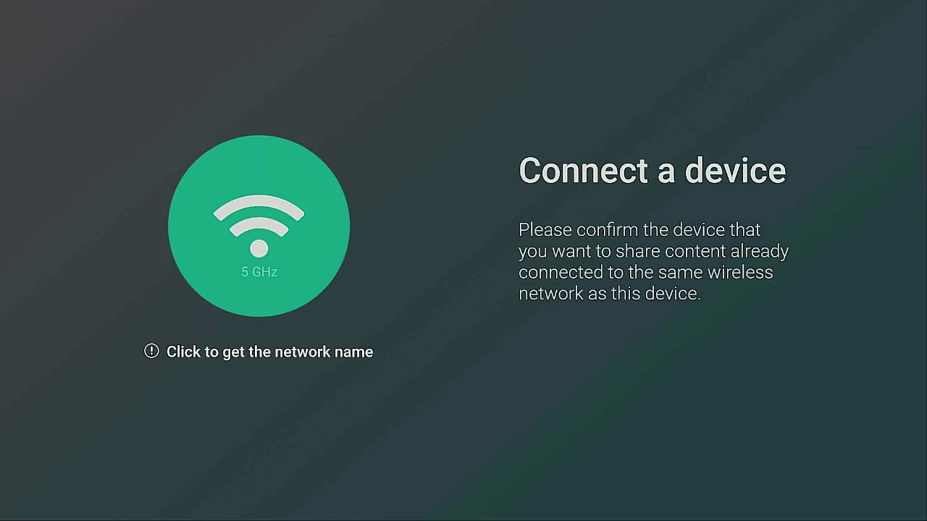
key("Return")
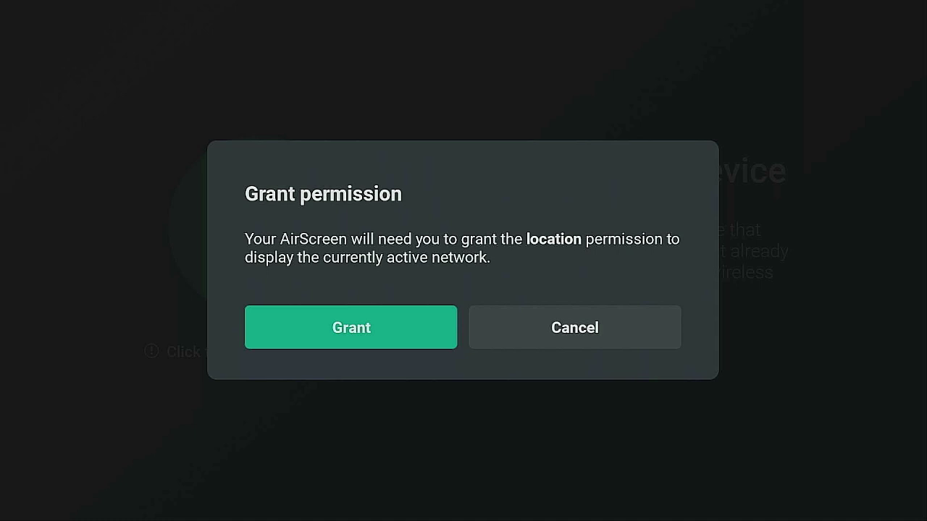
key("Return")
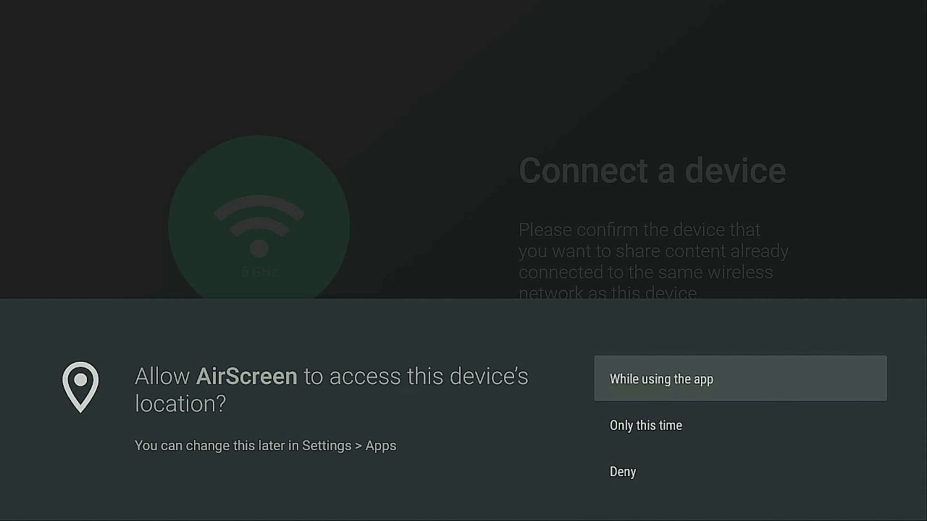
Allow AirScreen location access 'While using the app', then mirror the iPhone screen to the Fire TV.
key("Return")
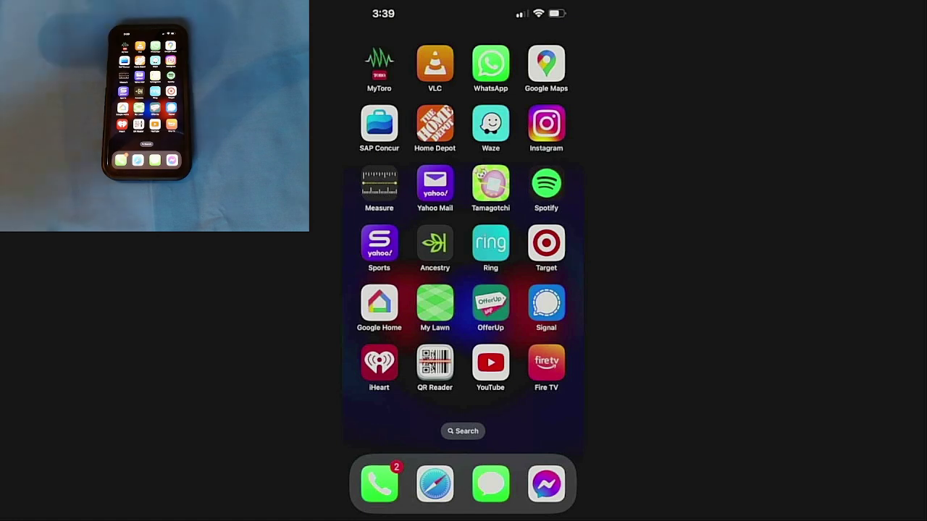
On the mirrored iPhone, open YouTube and play 'This Is Not A IPTV Device Do Not Buy False Advertisement'.
left_click(490, 363)
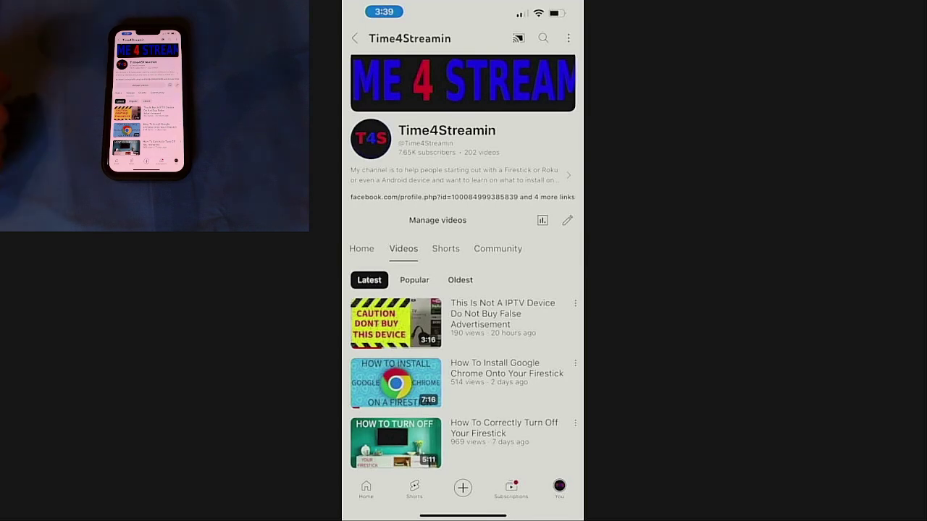
left_click(395, 323)
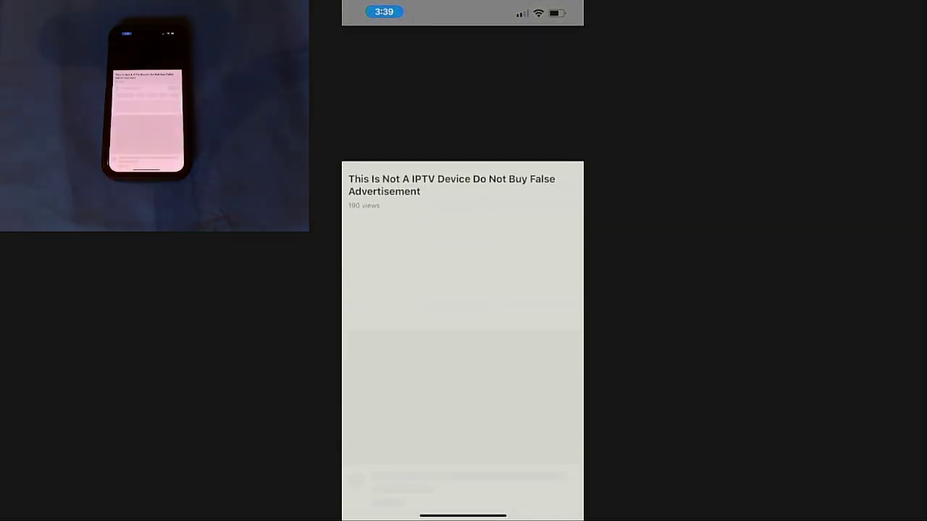